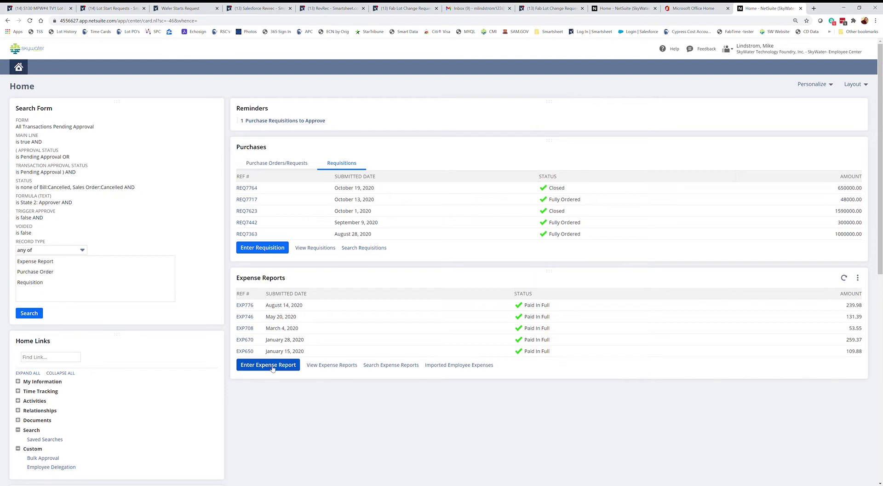
- Create a new expense report and enter "Test Order" as its purpose
left_click(272, 365)
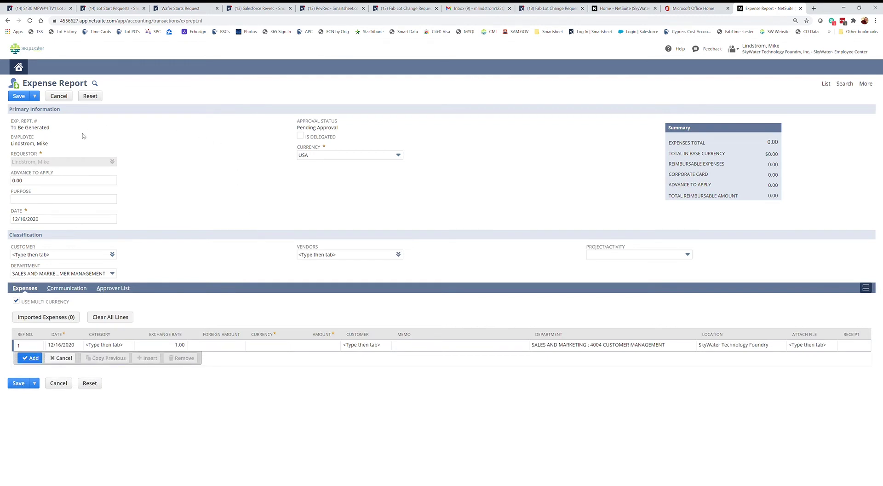
left_click(70, 202)
type("Test")
type("Oder")
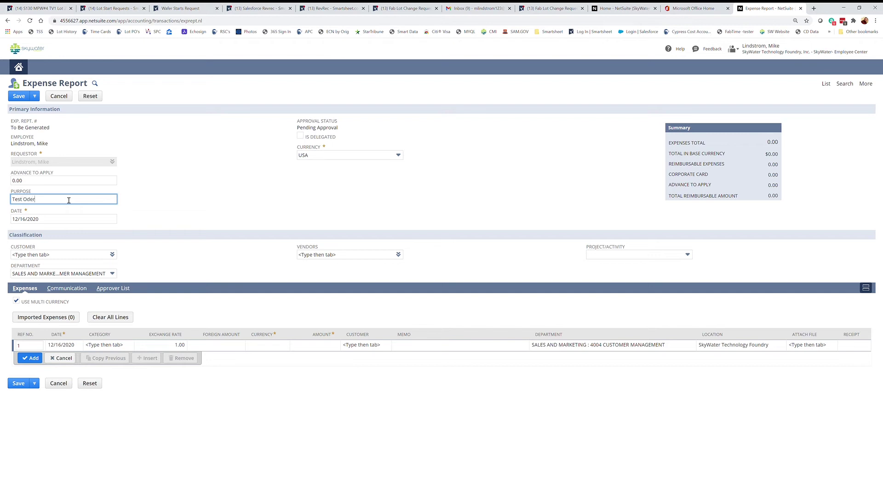
key("BackSpace")
key("BackSpace")
key("BackSpace")
type("rder")
key("Tab")
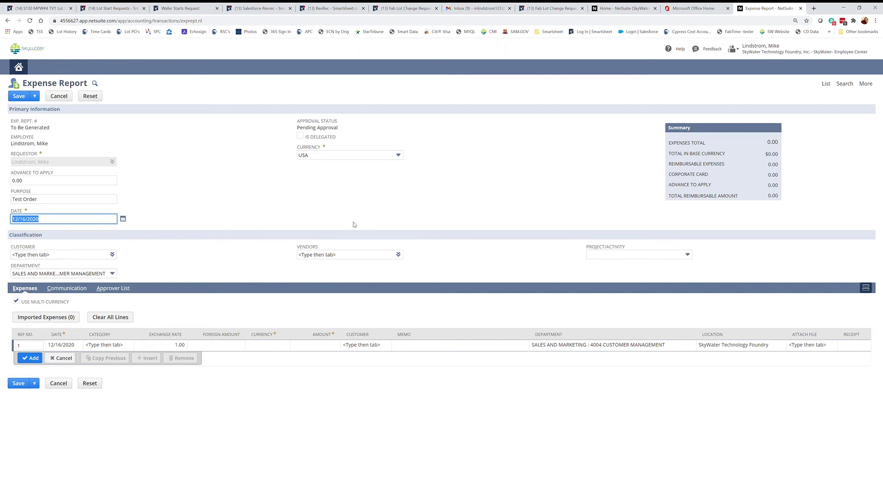
left_click(690, 256)
scroll(639, 289, "down", 5)
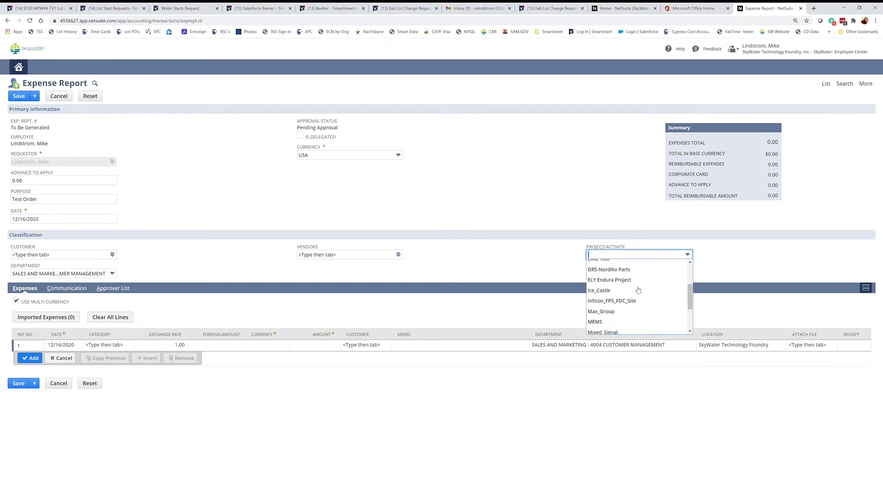
scroll(639, 294, "up", 3)
left_click(534, 261)
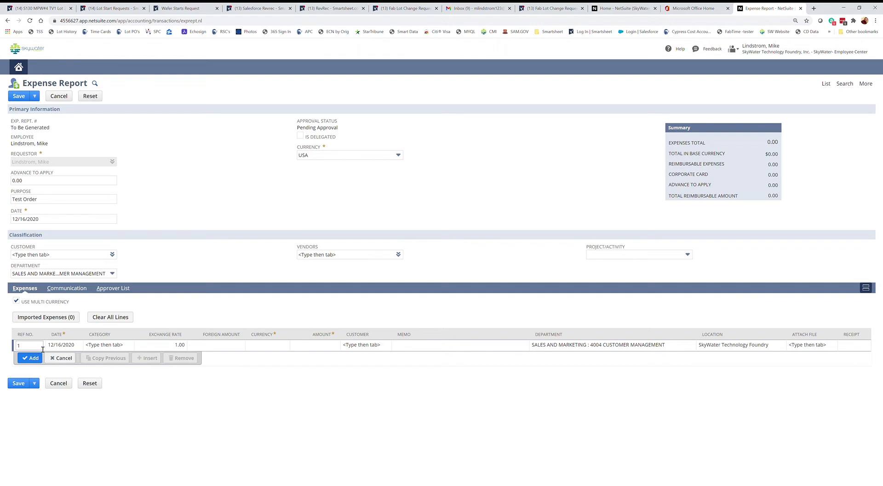
- Set the first expense line's category to _emp_expense-EMPLOYEE MORALE
left_click(106, 345)
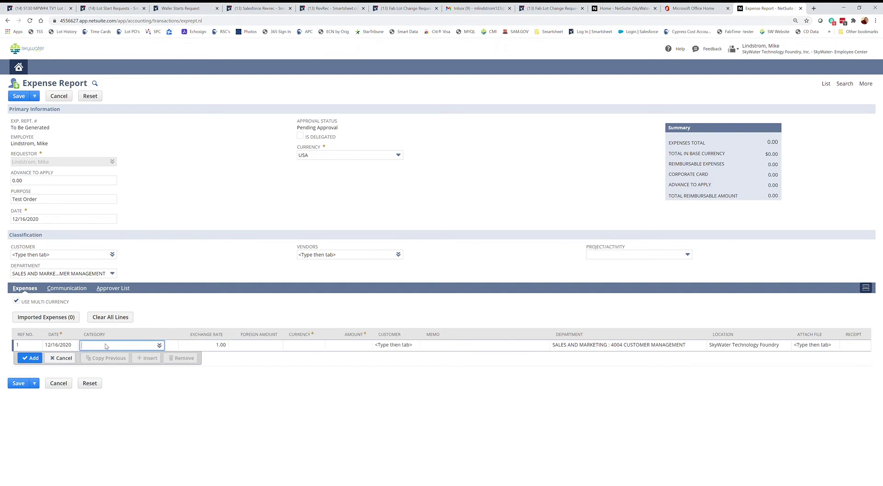
left_click(159, 345)
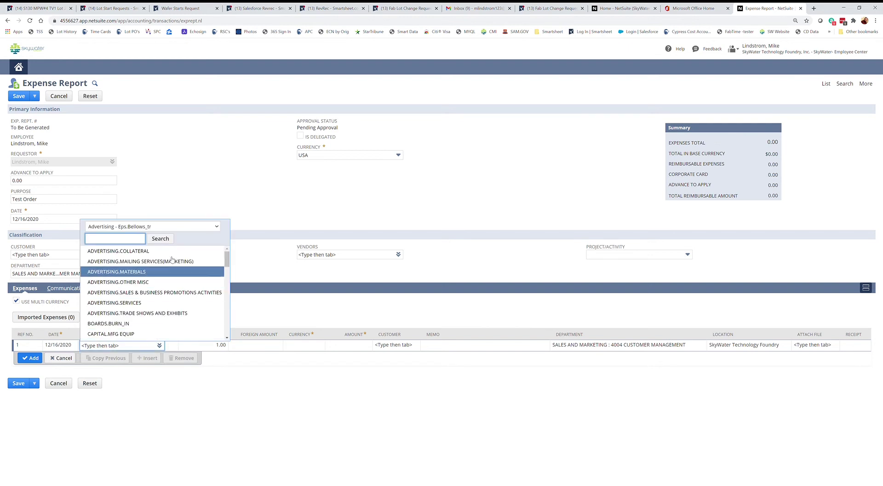
left_click_drag(227, 261, 226, 338)
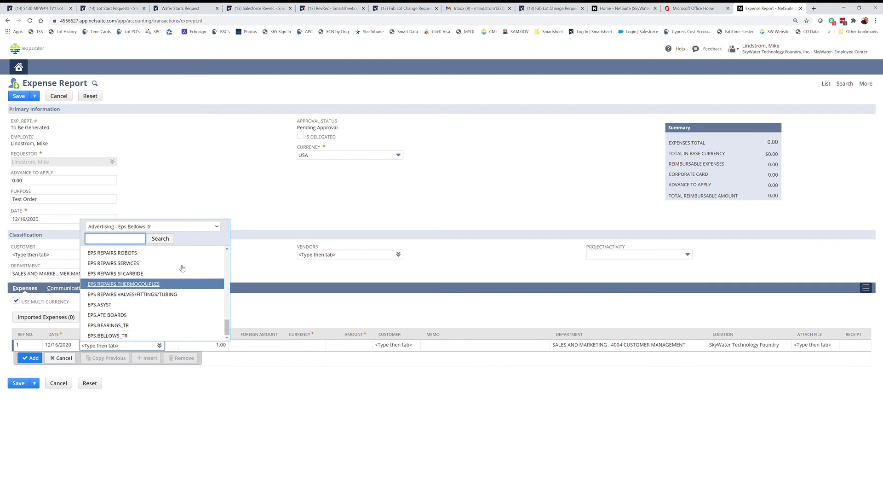
left_click(214, 227)
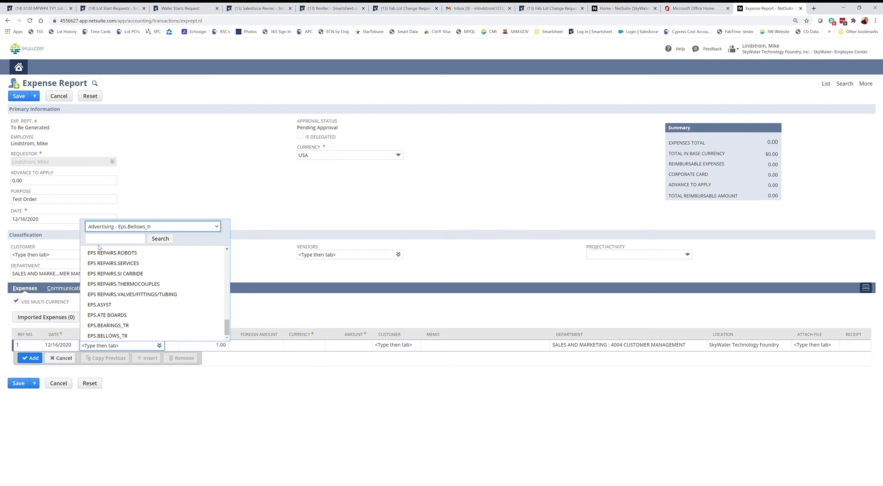
left_click(144, 255)
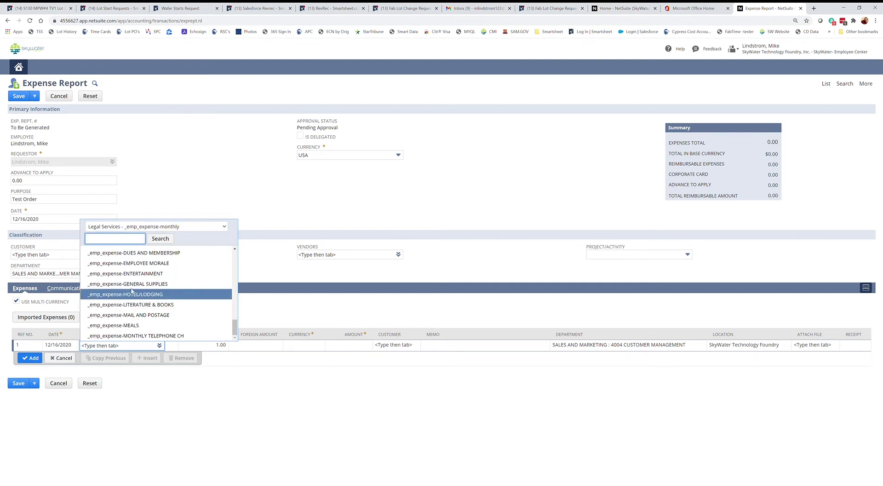
left_click(147, 267)
- Set the expense line's currency to USA and its amount to 100.00
left_click(229, 350)
left_click(271, 345)
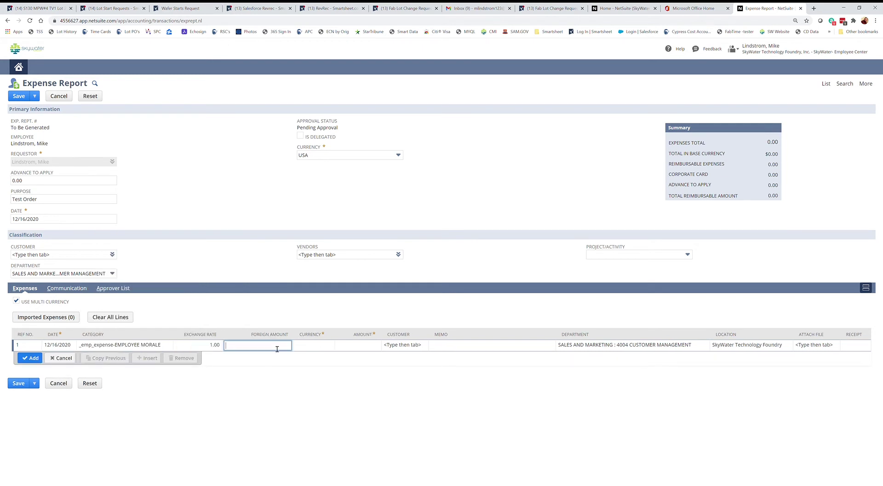
left_click(307, 348)
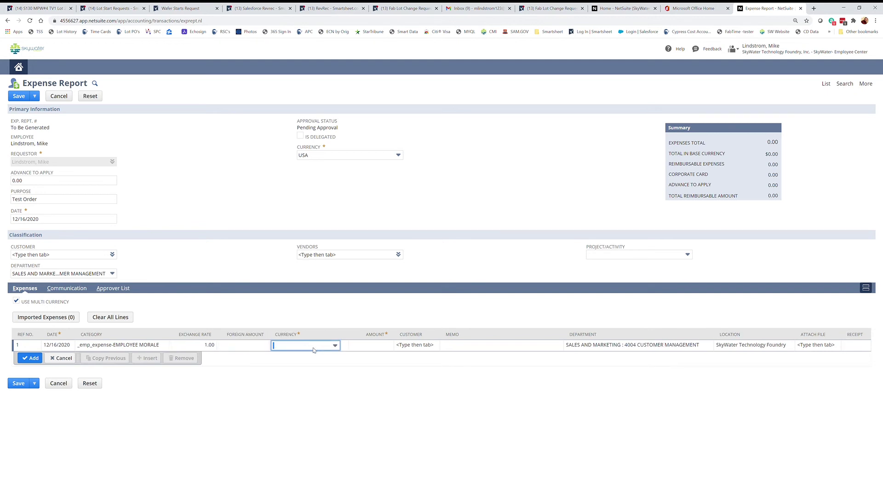
left_click(335, 345)
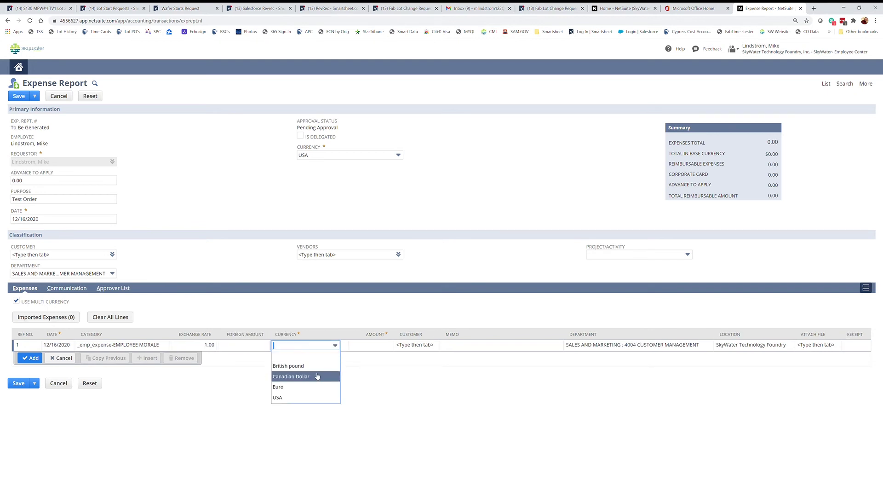
left_click(313, 397)
left_click(378, 349)
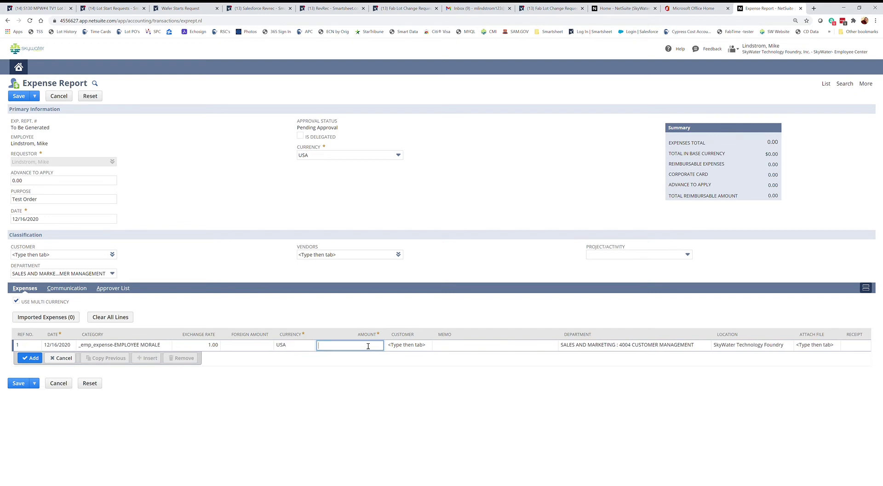
key("Tab")
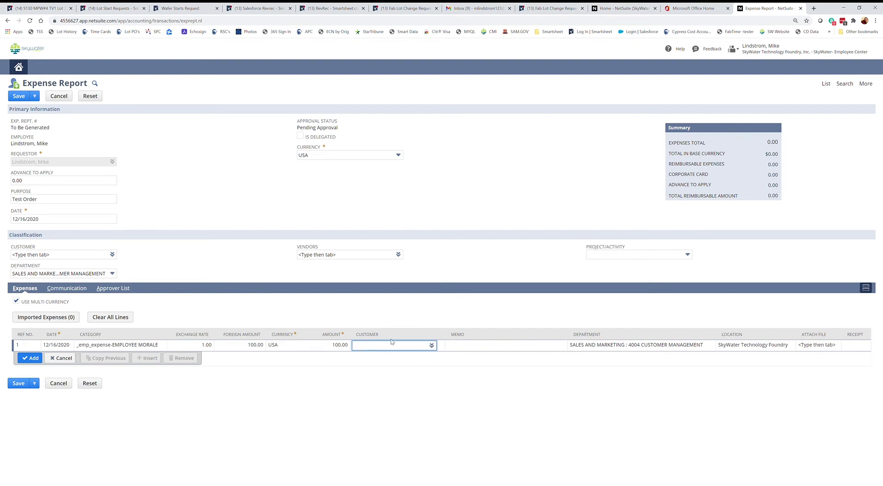
- Enter the expense line's memo as "Dinner out for team" followed by the attendees' names
left_click(475, 349)
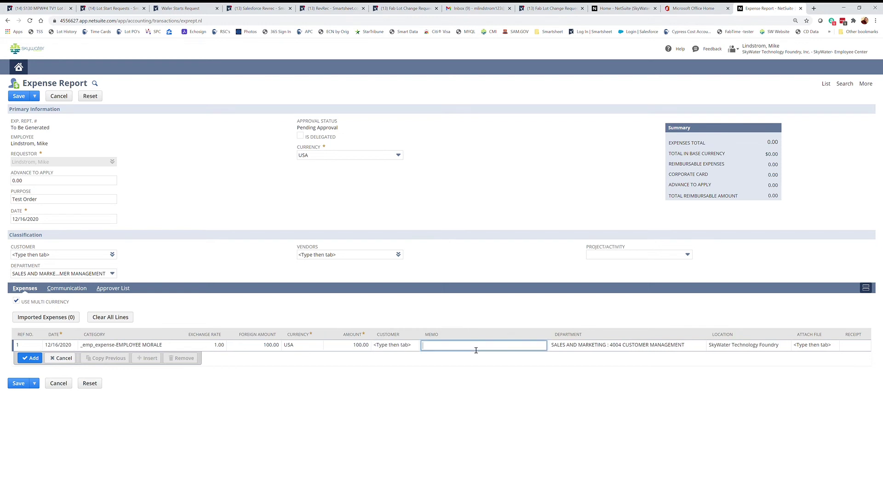
type("Dinner out ofor team Brian O. Chad G.")
key("Tab")
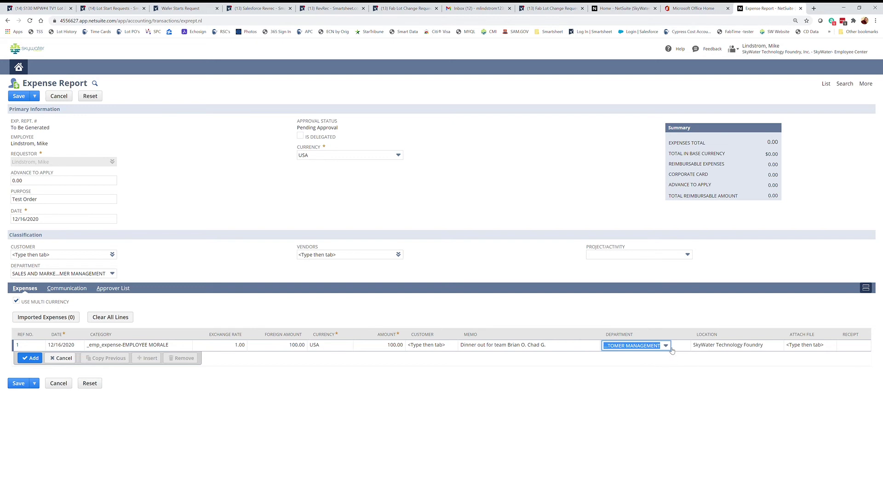
- Choose SkyWater Technology Foundry as the expense line's location
left_click(728, 348)
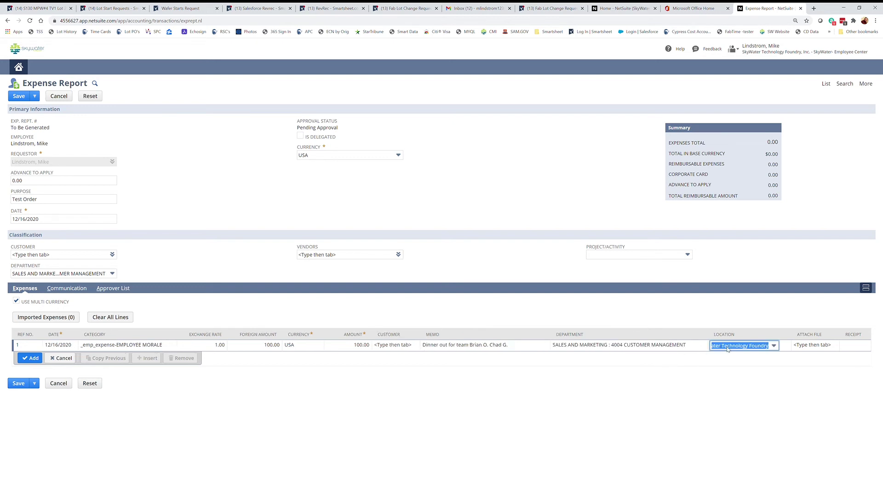
left_click(777, 347)
left_click(761, 409)
- Start adding a new file attachment to the expense line
left_click(813, 345)
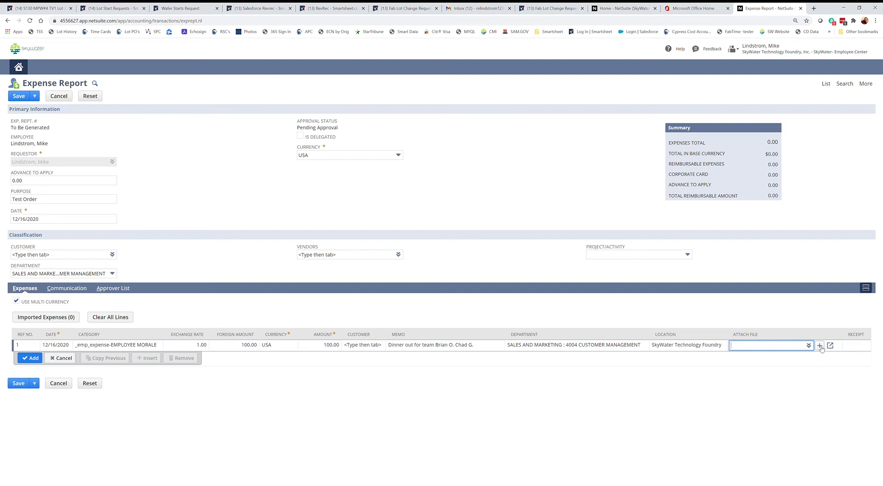
left_click(820, 346)
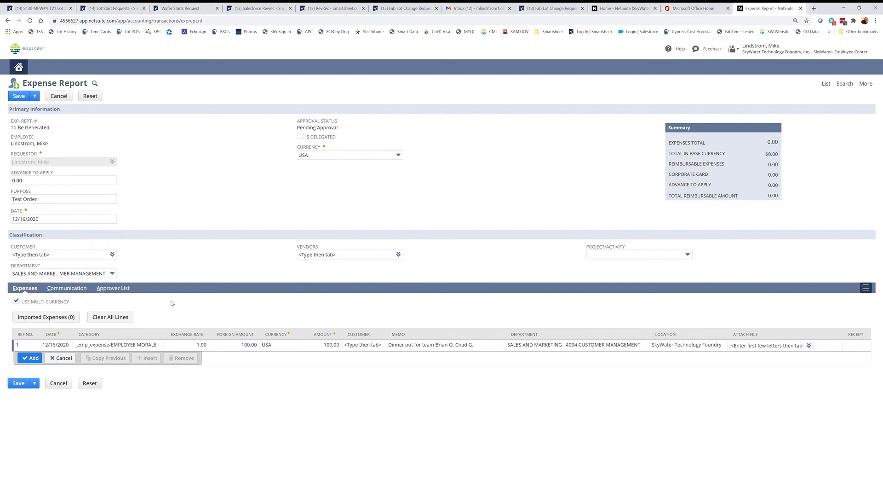
- Add the completed employee morale line to the report and save the expense report
left_click(36, 361)
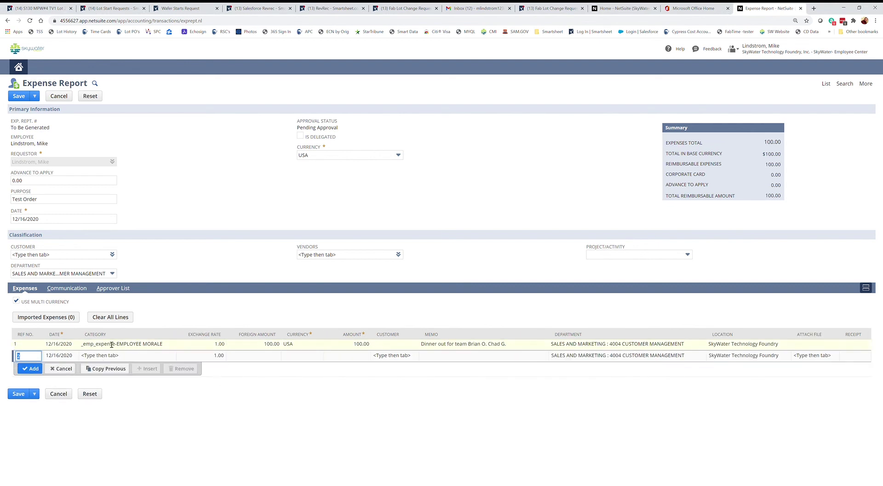
left_click(20, 394)
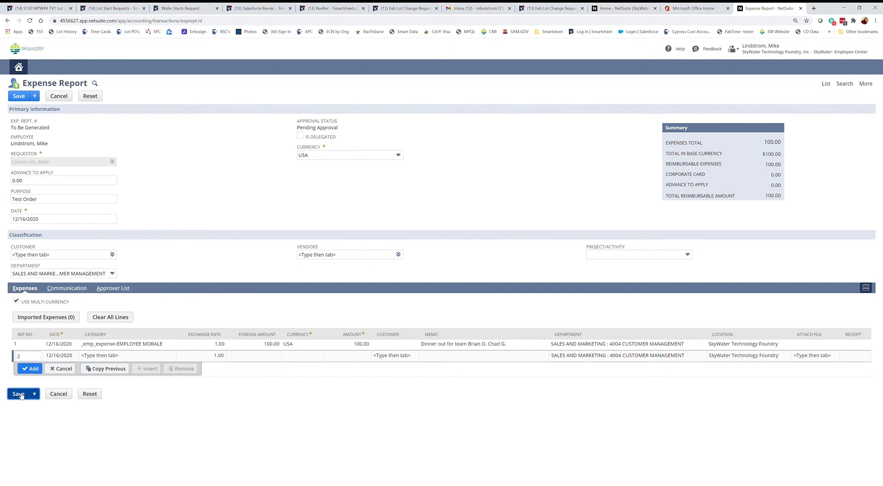